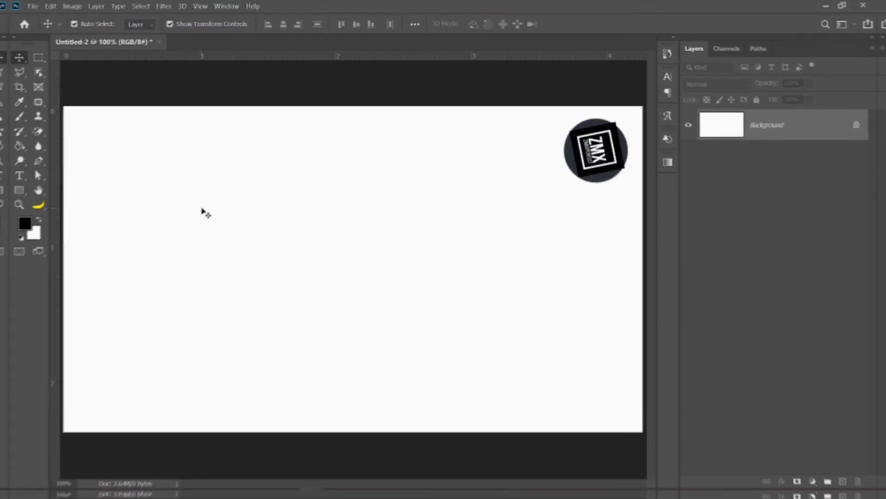
Draw a 353 × 353 px black square with the Rectangle Tool on the canvas.
{"action": "left_click", "coordinate": [12, 195]}
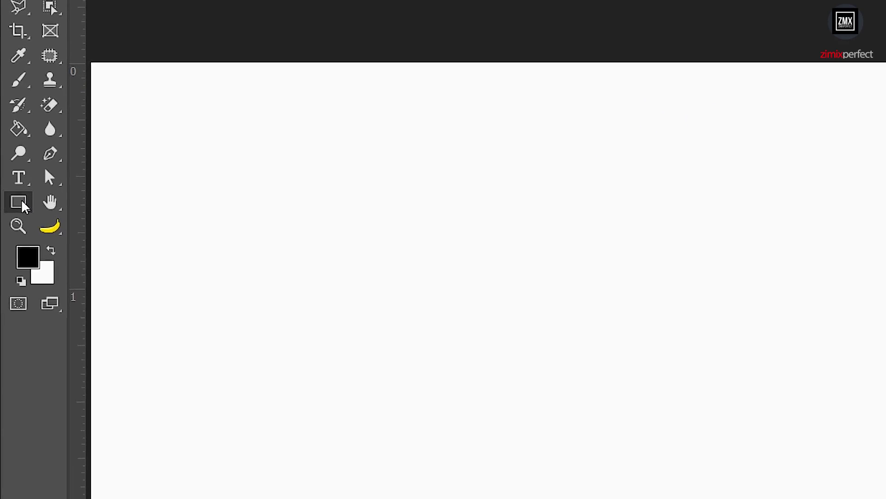
{"action": "right_click", "coordinate": [21, 202]}
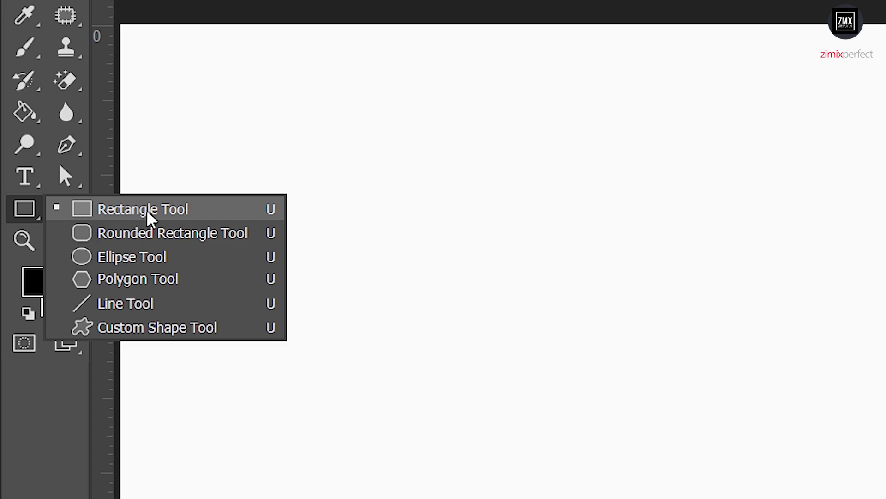
{"action": "left_click", "coordinate": [174, 213]}
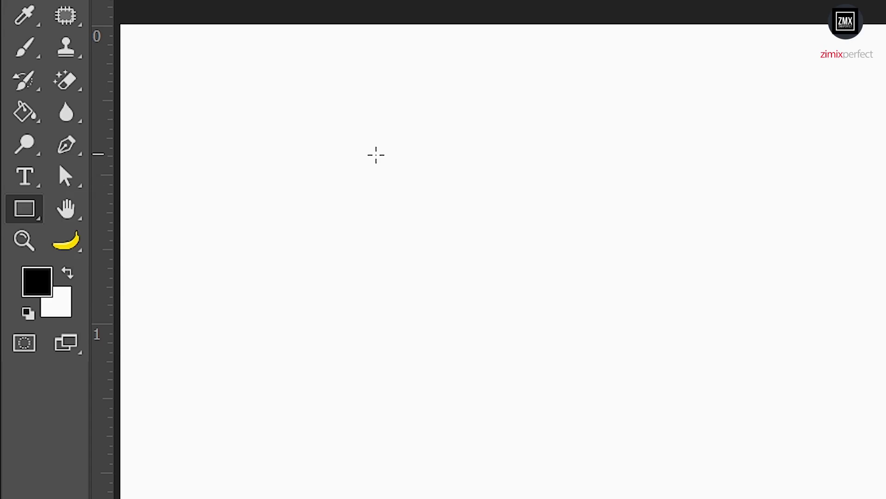
{"action": "mouse_move", "coordinate": [147, 127]}
{"action": "left_mouse_down"}
{"action": "mouse_move", "coordinate": [323, 190]}
{"action": "mouse_move", "coordinate": [154, 228]}
{"action": "mouse_move", "coordinate": [303, 240]}
{"action": "mouse_move", "coordinate": [192, 263]}
{"action": "mouse_move", "coordinate": [246, 237]}
{"action": "mouse_move", "coordinate": [235, 212]}
{"action": "left_mouse_up"}
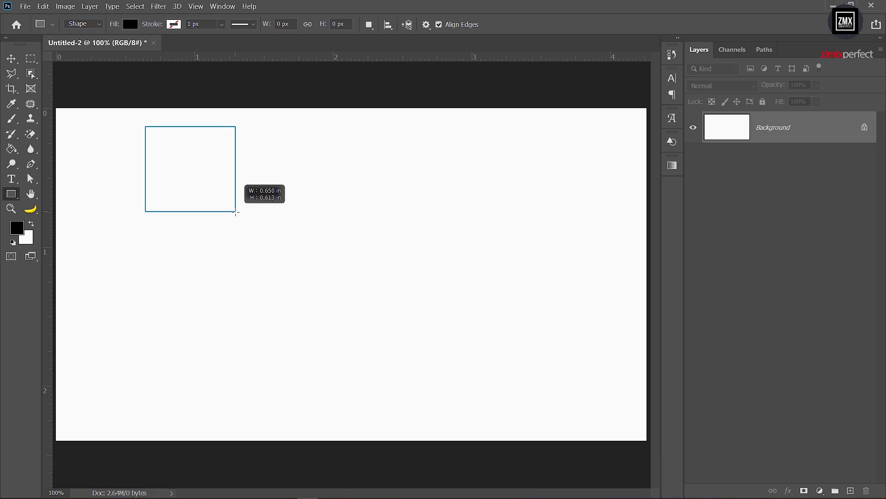
{"action": "key", "text": "shift"}
{"action": "left_click_drag", "start_coordinate": [233, 212], "coordinate": [307, 309]}
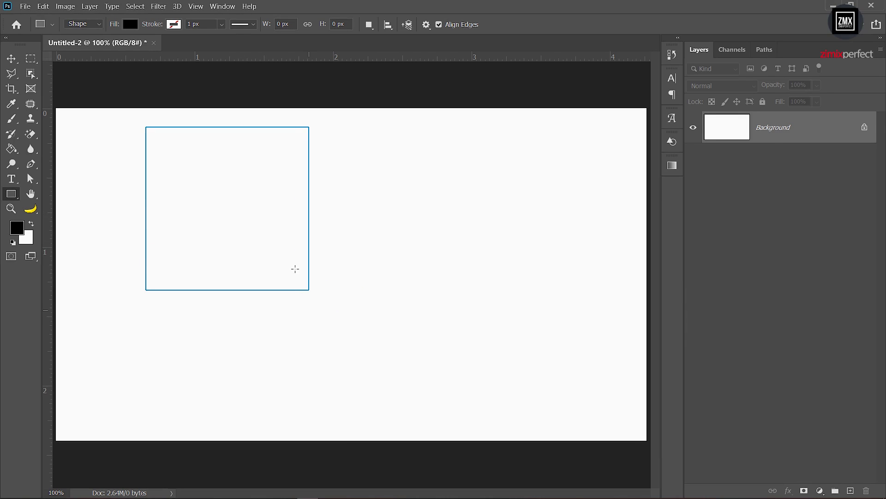
Move the black square right and down on the canvas's left side.
{"action": "left_click", "coordinate": [11, 58]}
{"action": "left_click_drag", "start_coordinate": [265, 158], "coordinate": [294, 198]}
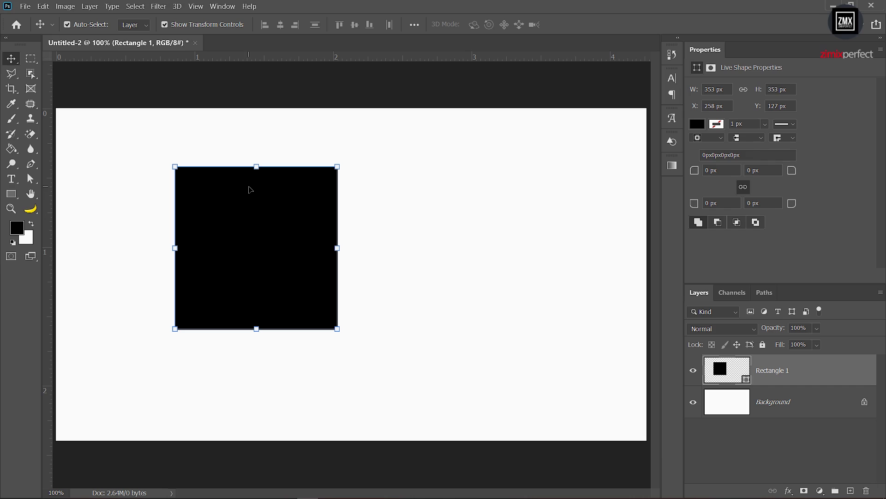
{"action": "left_click", "coordinate": [15, 199]}
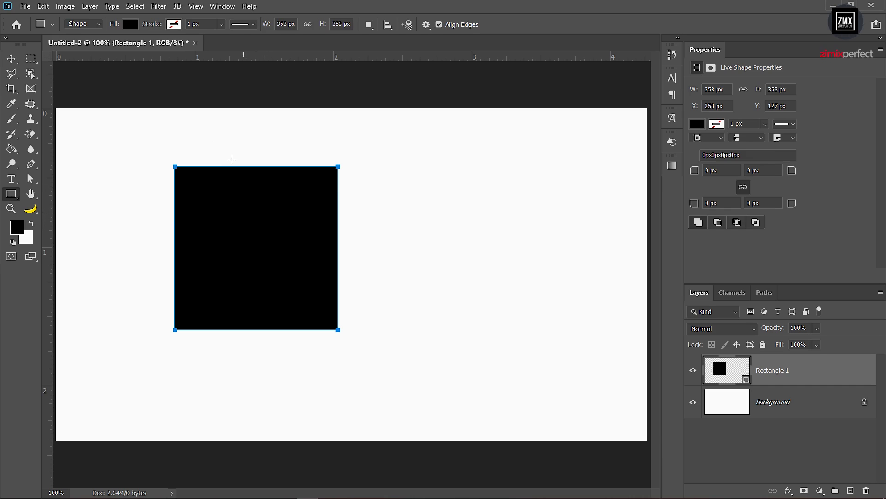
{"action": "left_click", "coordinate": [130, 24]}
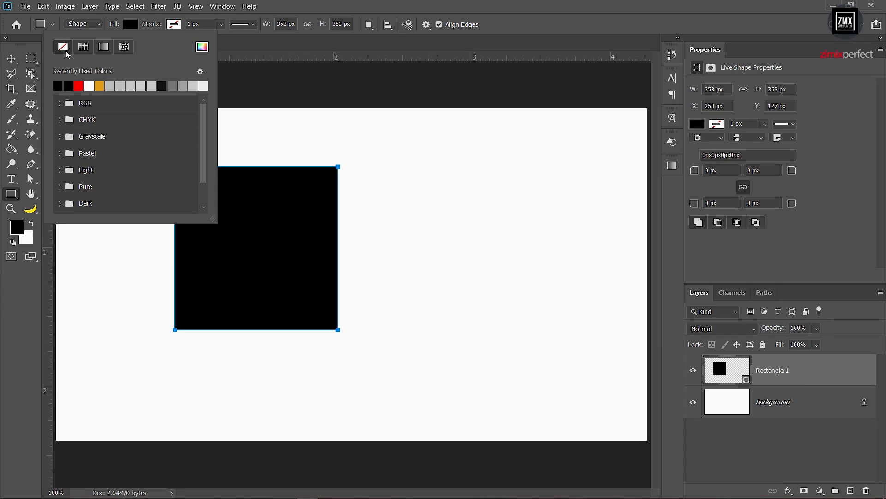
Give Rectangle 1 no fill and a solid black stroke about 45.6 px wide.
{"action": "left_click", "coordinate": [64, 47]}
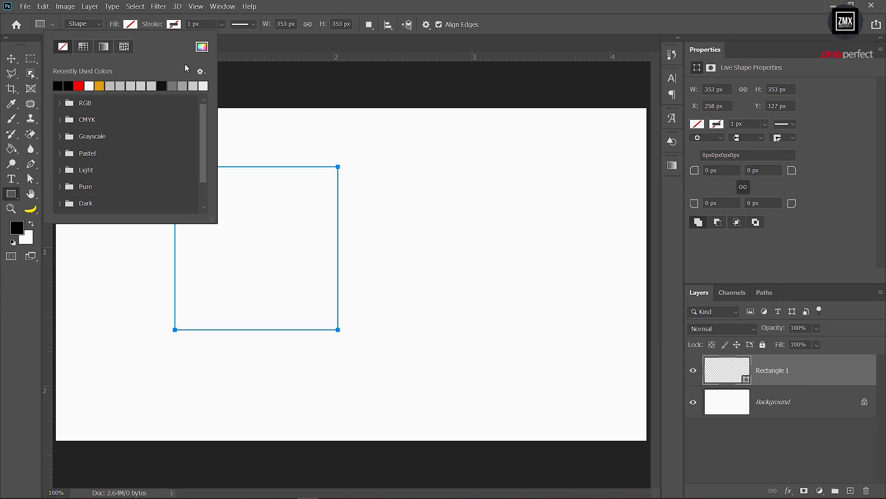
{"action": "left_click", "coordinate": [174, 25]}
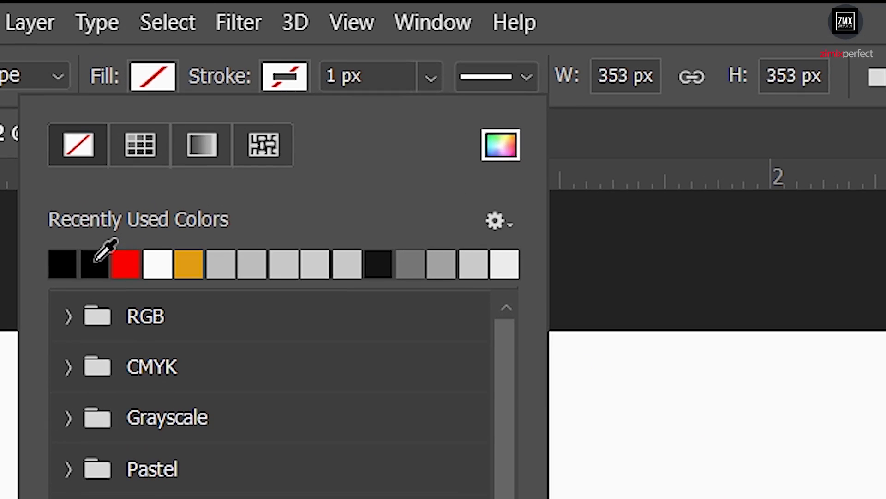
{"action": "left_click", "coordinate": [94, 262]}
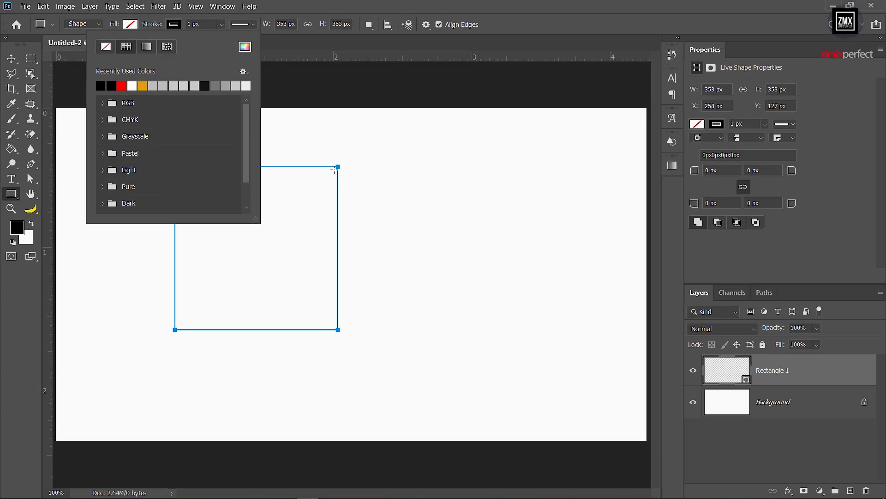
{"action": "left_click", "coordinate": [222, 25]}
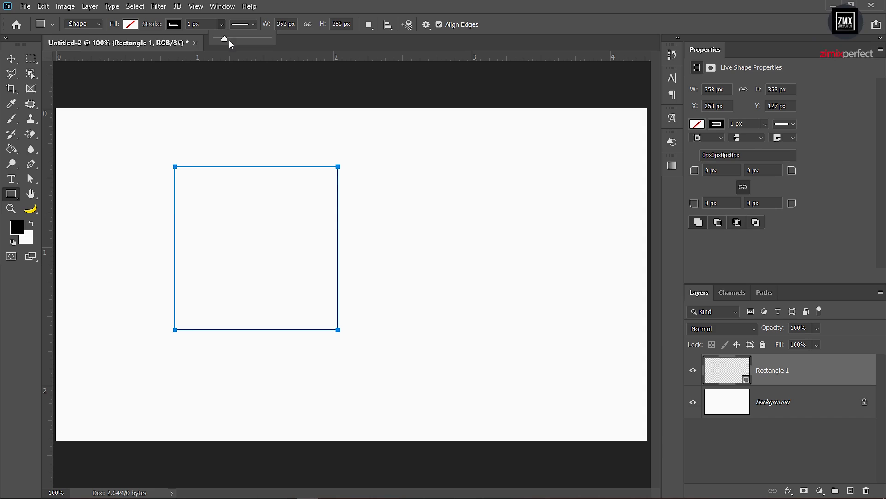
{"action": "left_click_drag", "start_coordinate": [228, 39], "coordinate": [234, 38]}
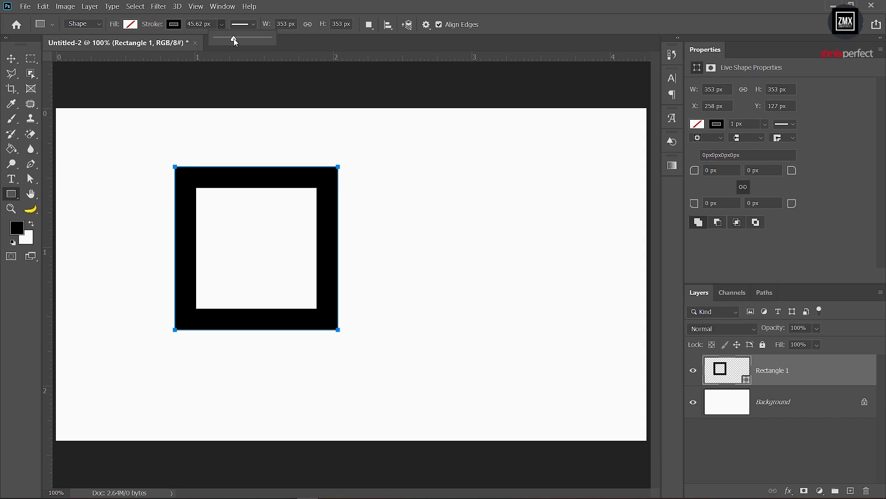
{"action": "left_click", "coordinate": [11, 58]}
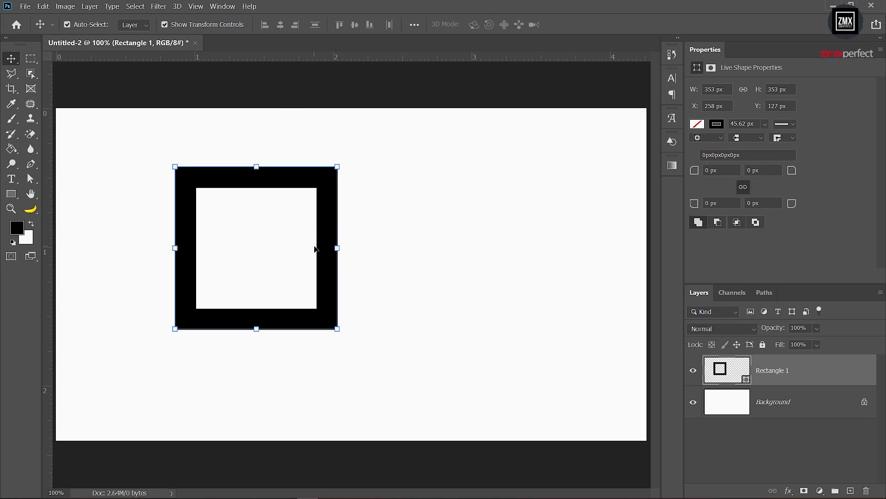
Delete the square's two right-edge anchor points with Direct Selection, converting the live shape to a path.
{"action": "left_click", "coordinate": [30, 178]}
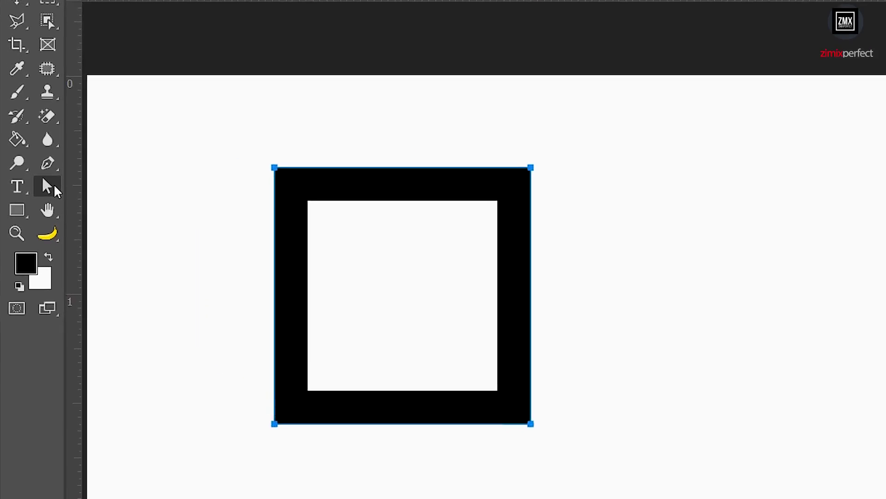
{"action": "right_click", "coordinate": [91, 209]}
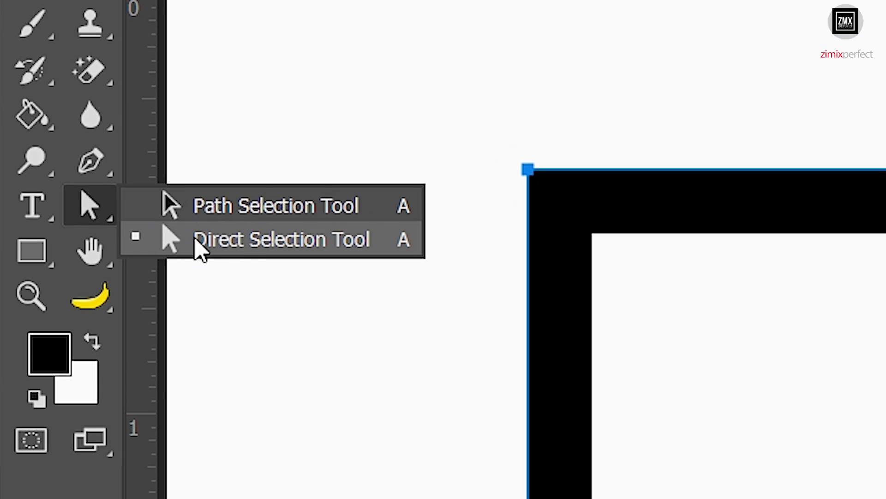
{"action": "left_click", "coordinate": [270, 239]}
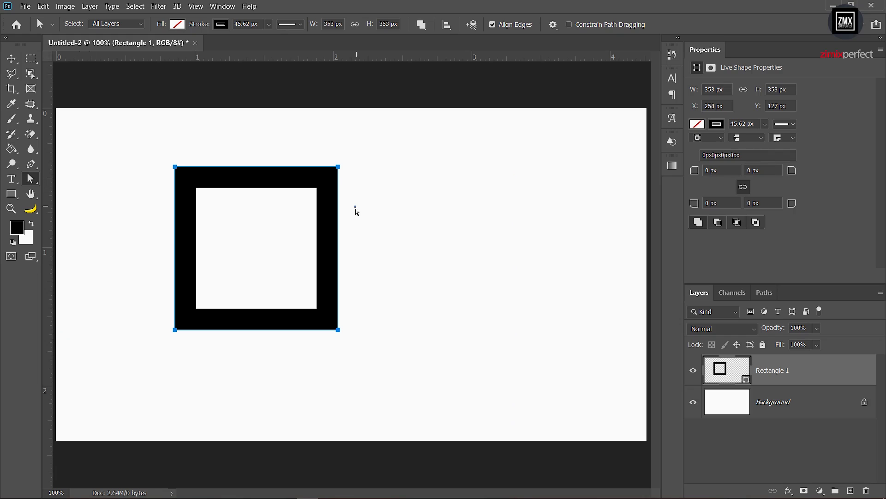
{"action": "left_click_drag", "start_coordinate": [356, 206], "coordinate": [300, 242]}
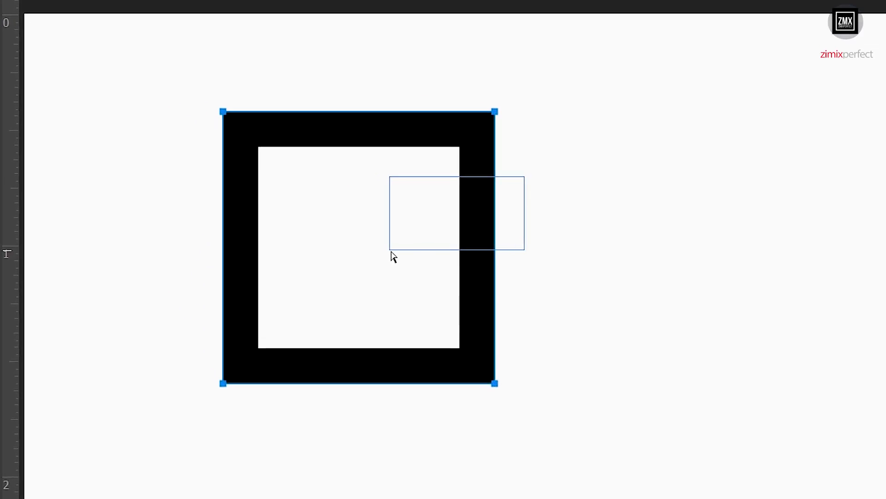
{"action": "left_click_drag", "start_coordinate": [300, 242], "coordinate": [309, 242]}
{"action": "mouse_move", "coordinate": [491, 229]}
{"action": "left_mouse_down"}
{"action": "mouse_move", "coordinate": [577, 187]}
{"action": "mouse_move", "coordinate": [435, 255]}
{"action": "mouse_move", "coordinate": [461, 242]}
{"action": "left_mouse_up"}
{"action": "left_click_drag", "start_coordinate": [569, 230], "coordinate": [567, 229]}
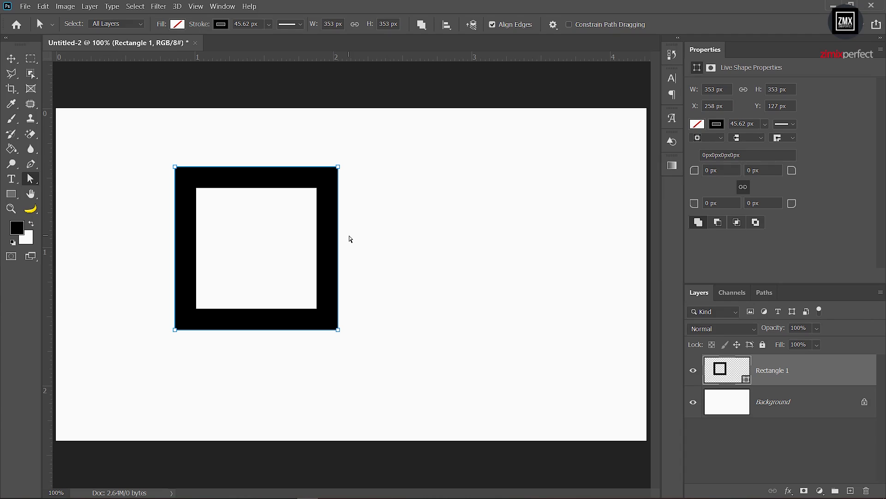
{"action": "key", "text": "Delete"}
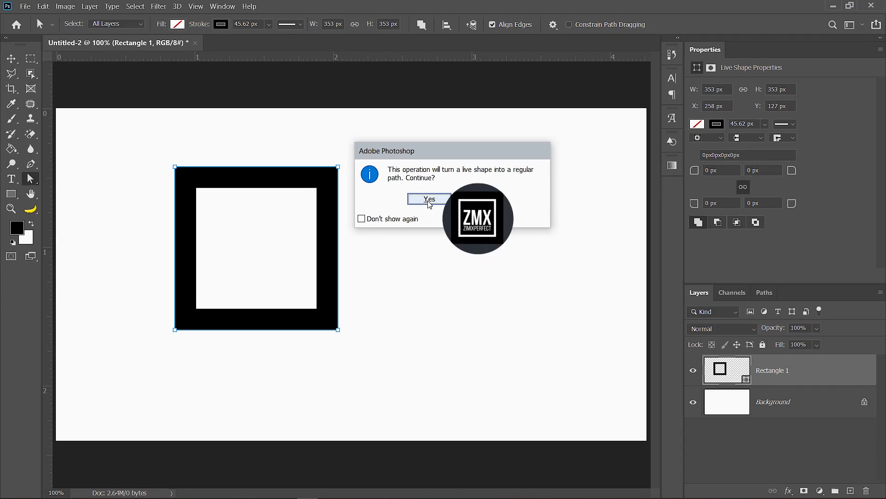
{"action": "left_click", "coordinate": [426, 200]}
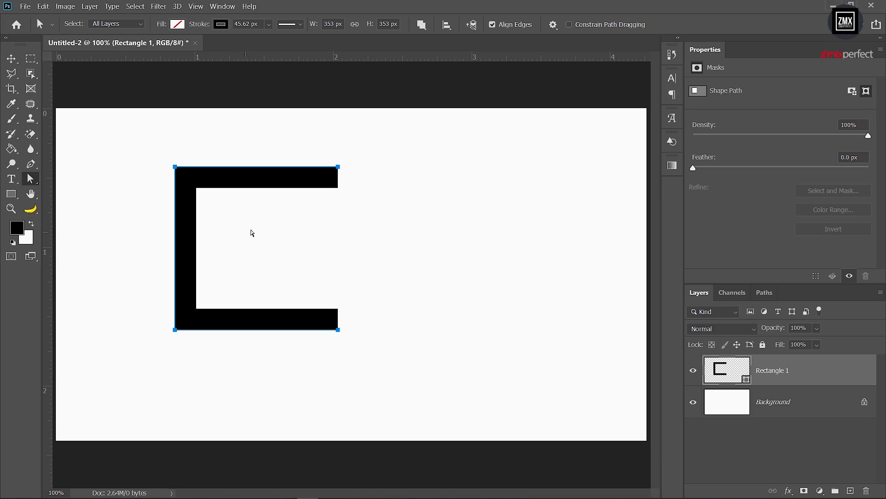
Deselect, then reselect the bracket's Rectangle 1 layer with the Path Selection Tool.
{"action": "left_click", "coordinate": [336, 321]}
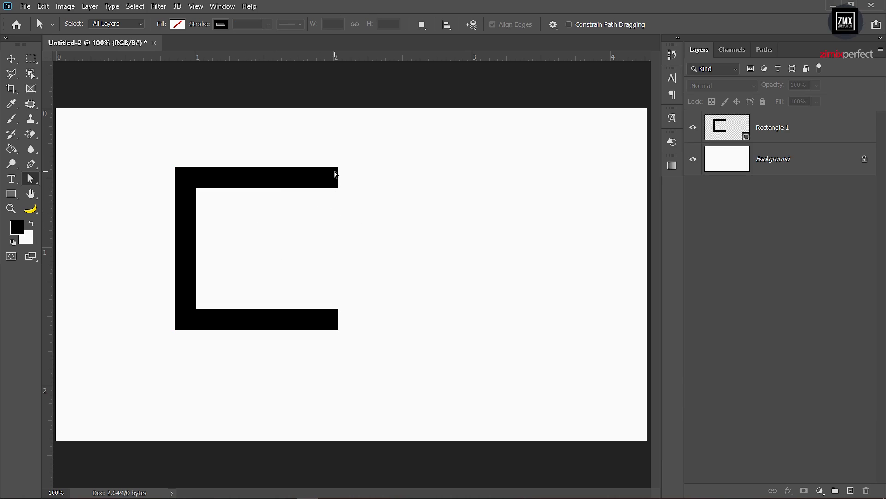
{"action": "key", "text": "v"}
{"action": "left_click", "coordinate": [228, 176]}
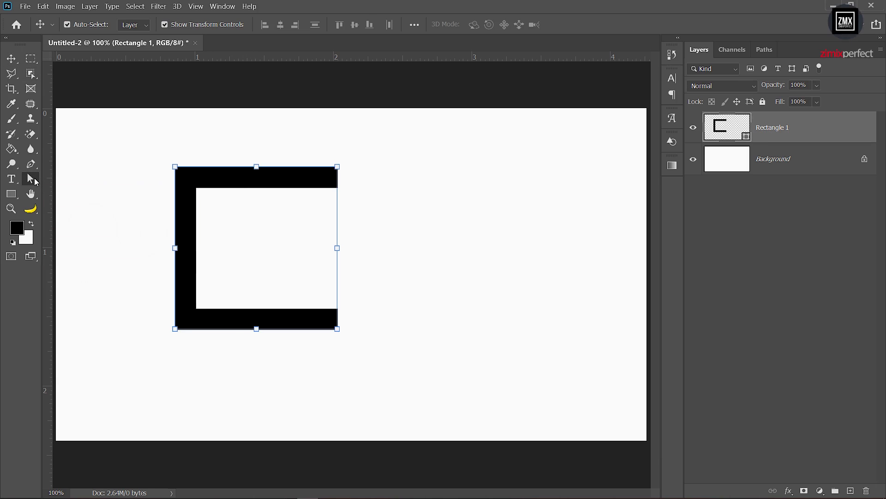
{"action": "left_click", "coordinate": [33, 179]}
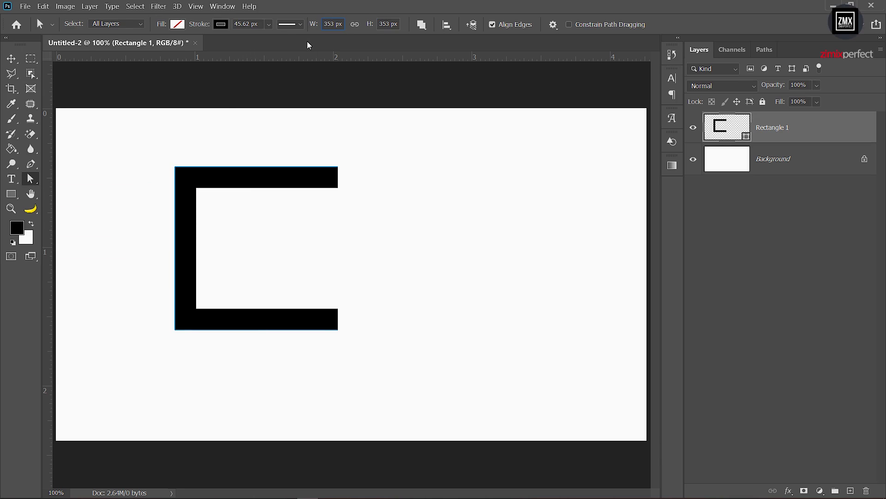
Set the bracket's stroke caps to Round Cap in Stroke Options.
{"action": "left_click", "coordinate": [301, 26]}
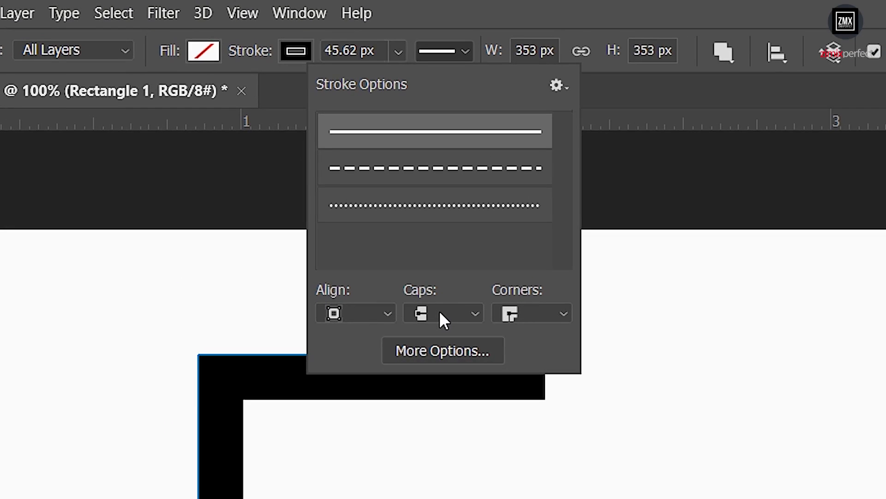
{"action": "left_click", "coordinate": [439, 312]}
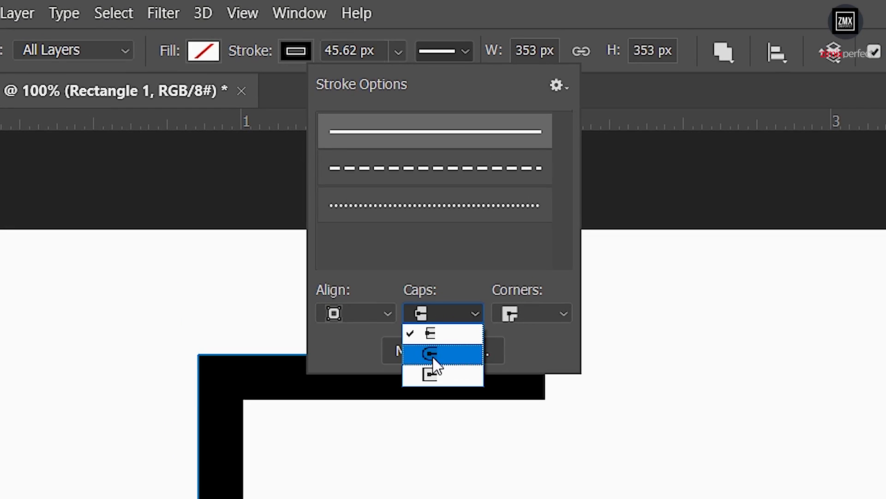
{"action": "left_click", "coordinate": [458, 365]}
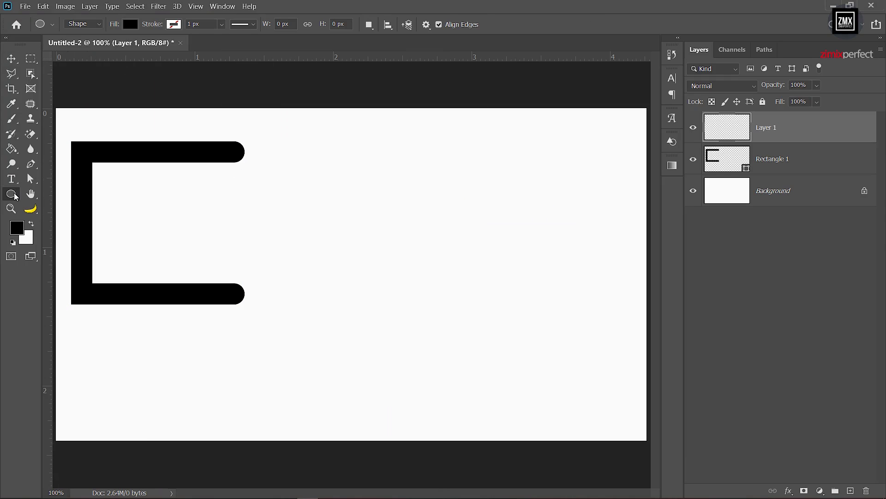
Draw a 404 px circle with the Ellipse Tool to the right of the bracket.
{"action": "right_click", "coordinate": [11, 194]}
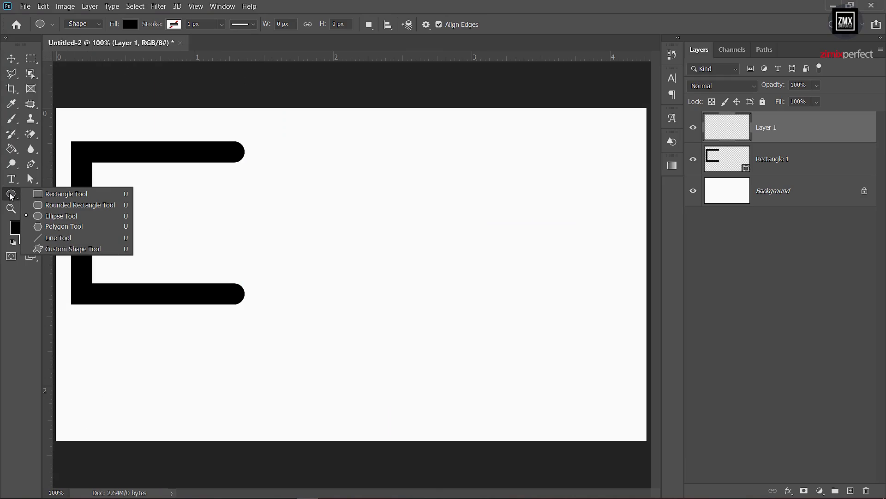
{"action": "left_click", "coordinate": [53, 219]}
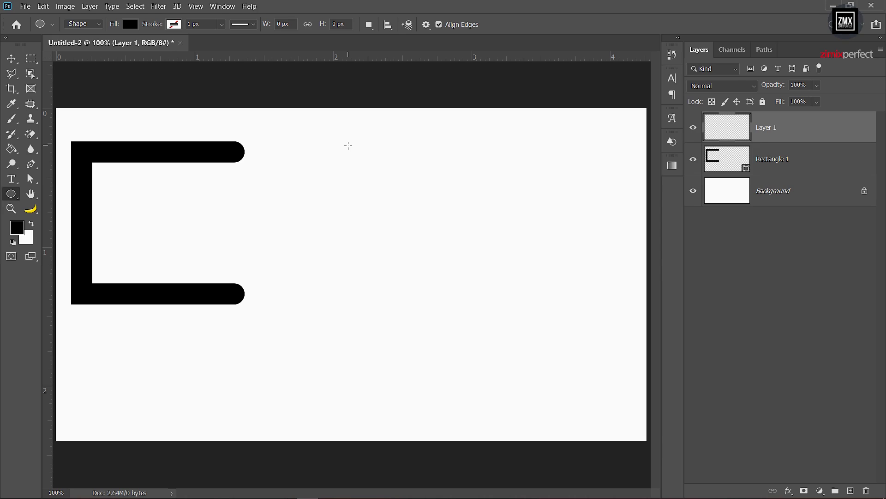
{"action": "left_click_drag", "start_coordinate": [348, 145], "coordinate": [534, 368]}
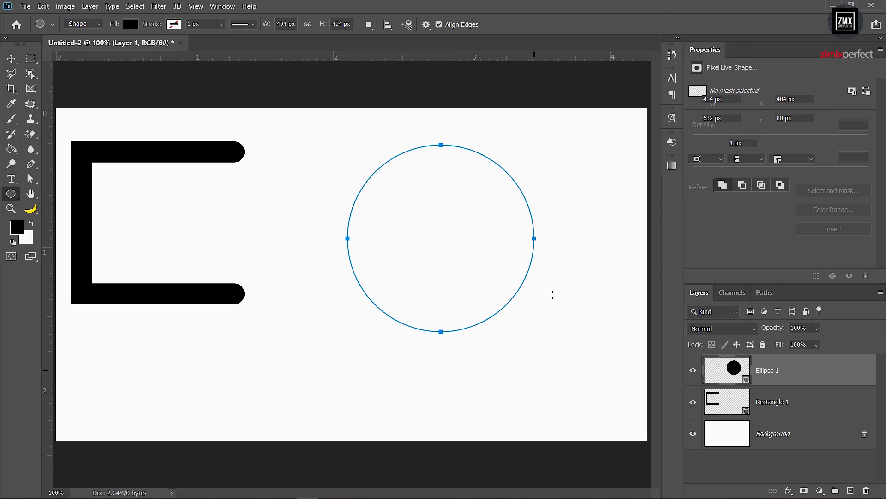
{"action": "right_click", "coordinate": [713, 55]}
{"action": "left_click", "coordinate": [721, 56]}
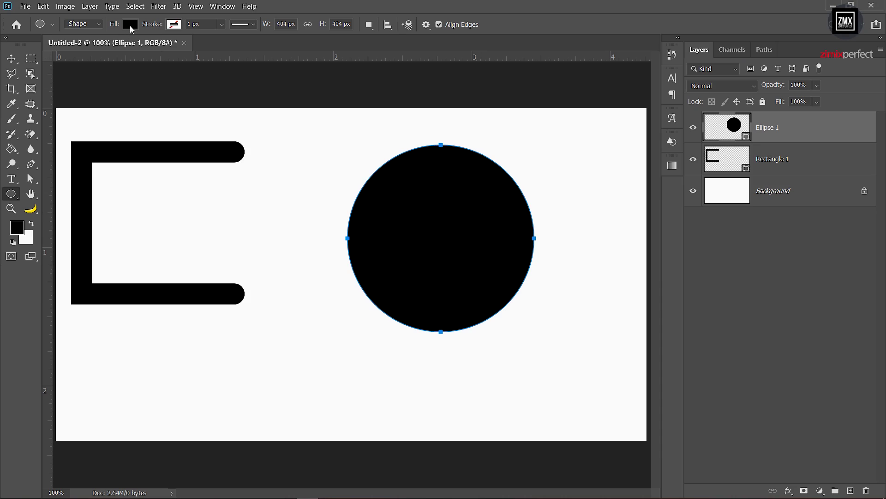
Give the circle no fill and a red stroke about 56 px wide.
{"action": "left_click", "coordinate": [131, 25]}
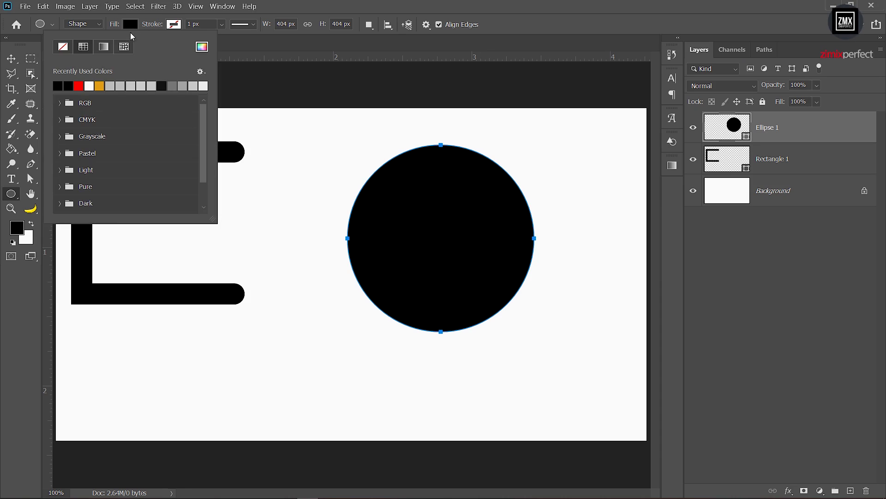
{"action": "left_click", "coordinate": [63, 46]}
{"action": "left_click", "coordinate": [174, 26]}
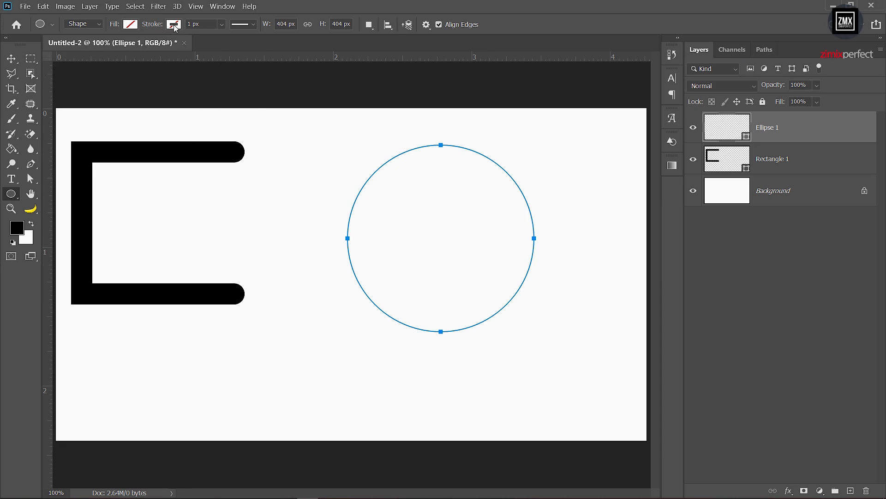
{"action": "left_click", "coordinate": [121, 86]}
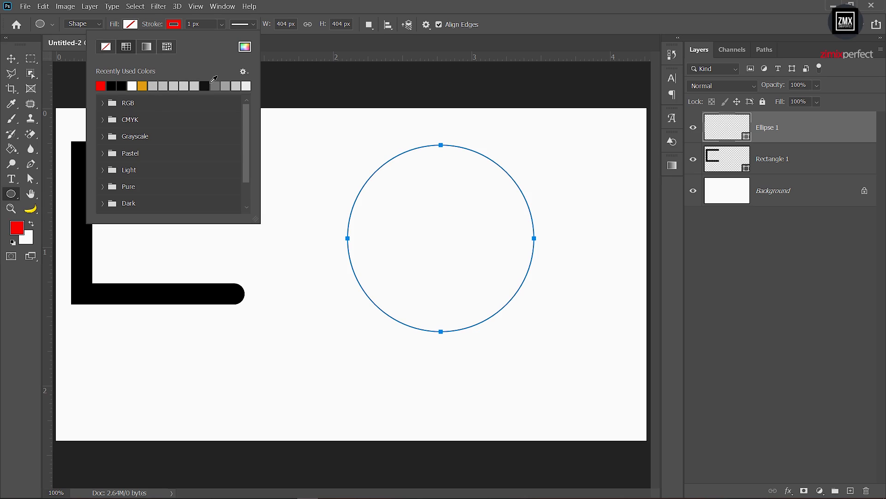
{"action": "left_click", "coordinate": [222, 24]}
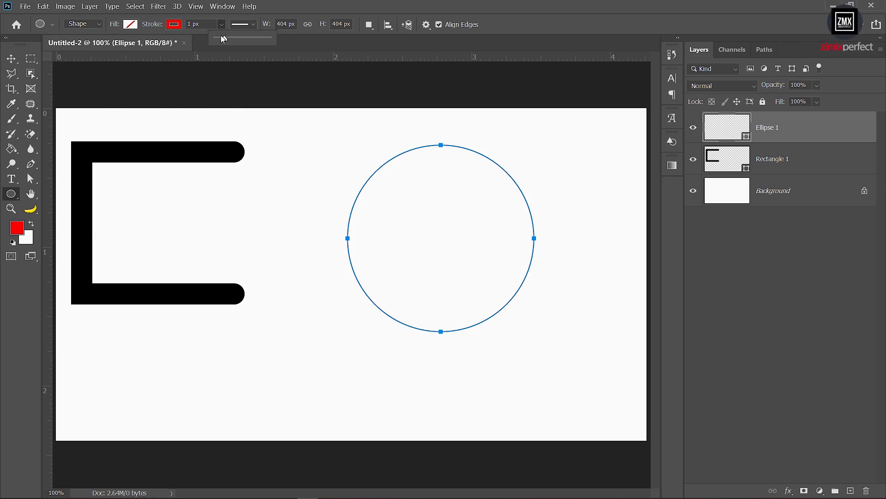
{"action": "left_click_drag", "start_coordinate": [233, 43], "coordinate": [241, 42]}
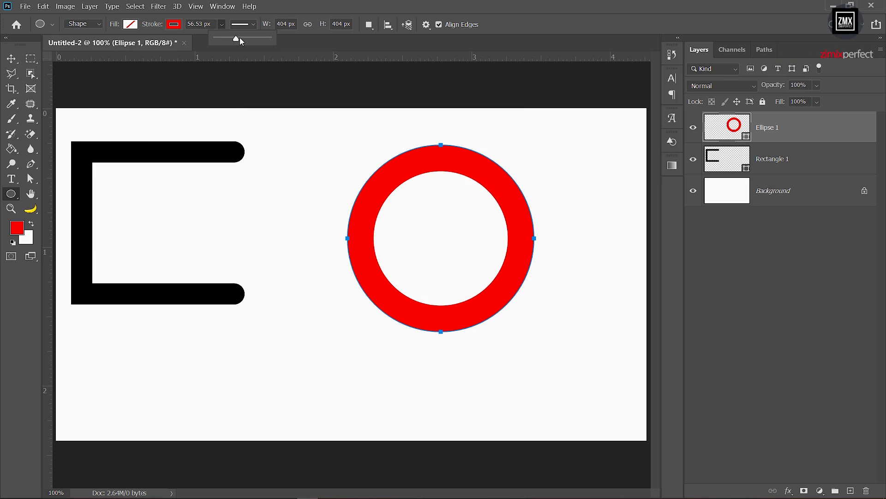
{"action": "key", "text": "v"}
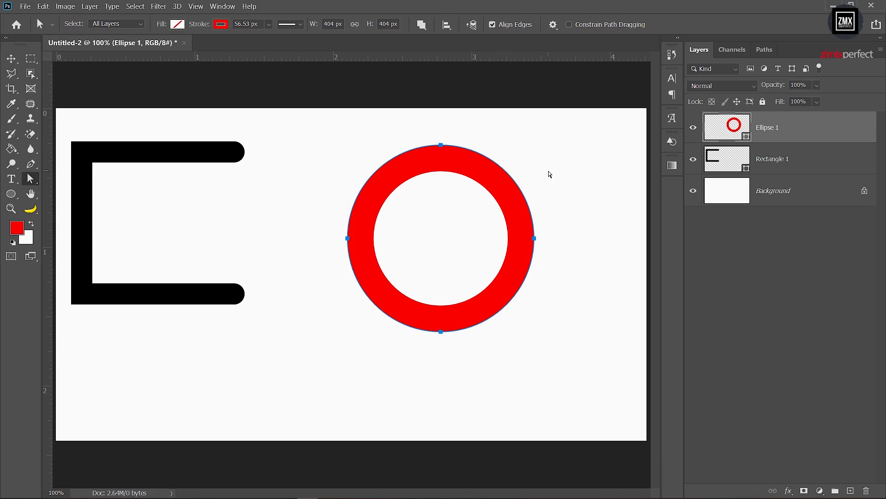
Delete the ring's right anchor and convert it, leaving a 202 px red half-ring arc.
{"action": "mouse_move", "coordinate": [554, 195]}
{"action": "left_mouse_down"}
{"action": "mouse_move", "coordinate": [468, 261]}
{"action": "mouse_move", "coordinate": [476, 251]}
{"action": "left_mouse_up"}
{"action": "key", "text": "Delete"}
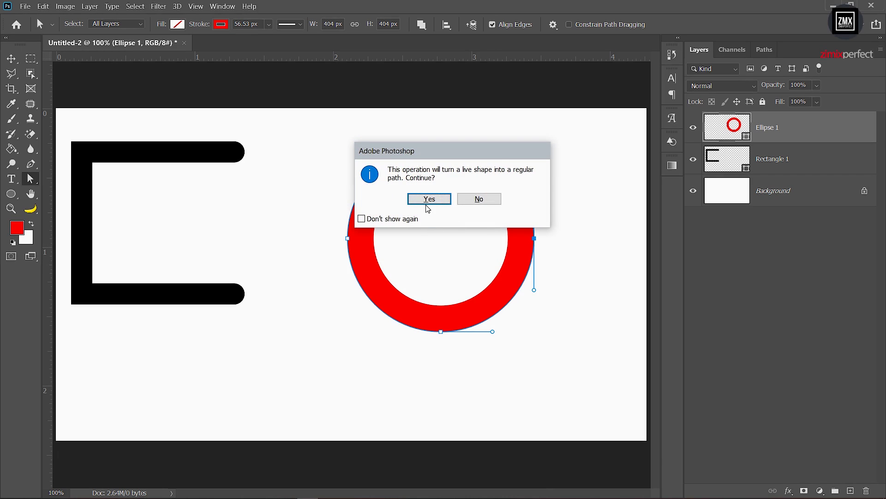
{"action": "left_click", "coordinate": [430, 199]}
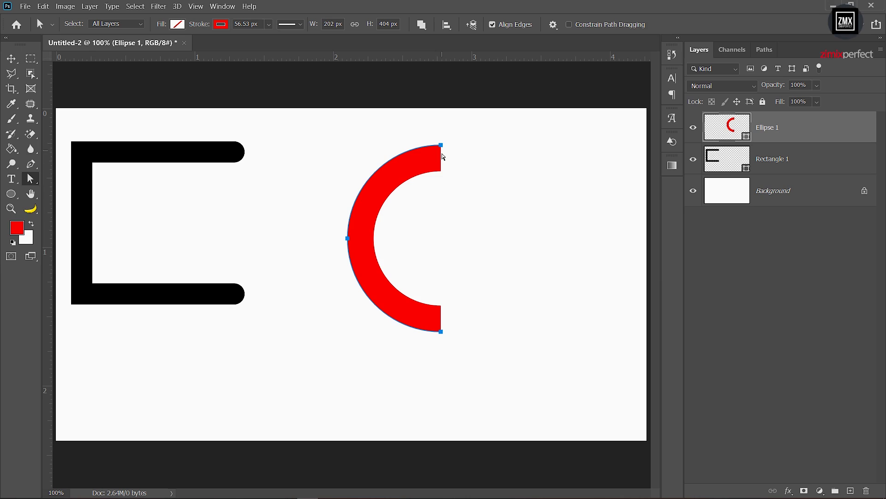
{"action": "left_click", "coordinate": [301, 24]}
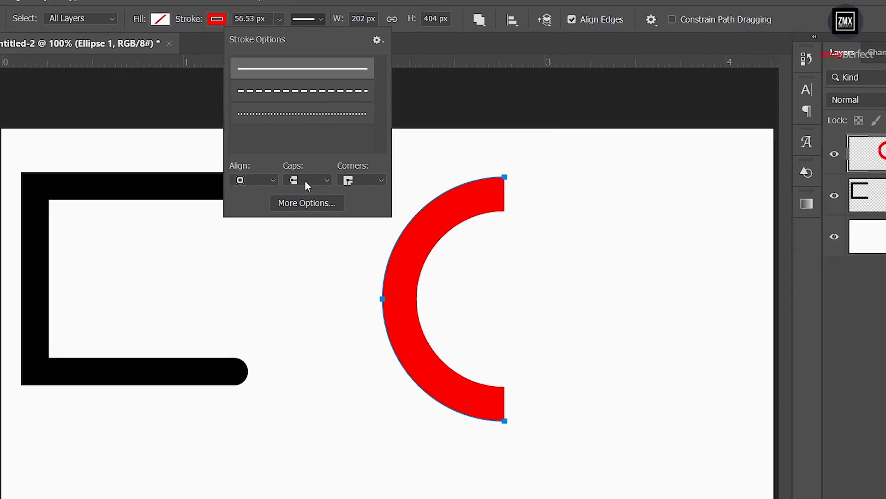
Give the red arc round end caps after comparing Butt Cap, then duplicate it.
{"action": "left_click", "coordinate": [294, 166]}
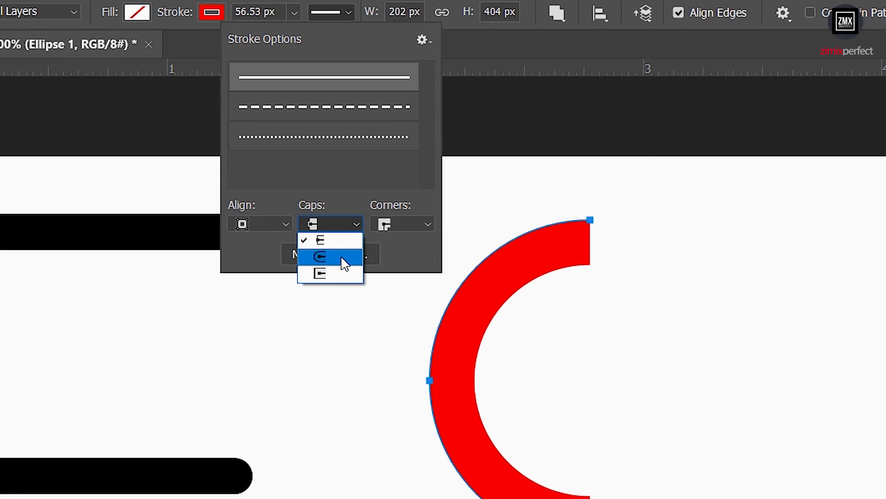
{"action": "left_click", "coordinate": [319, 259]}
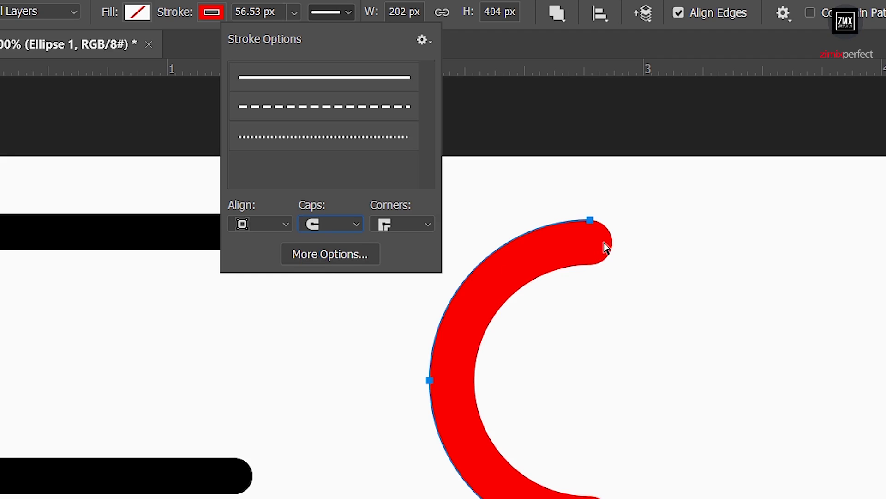
{"action": "left_click", "coordinate": [358, 228]}
{"action": "left_click", "coordinate": [323, 237]}
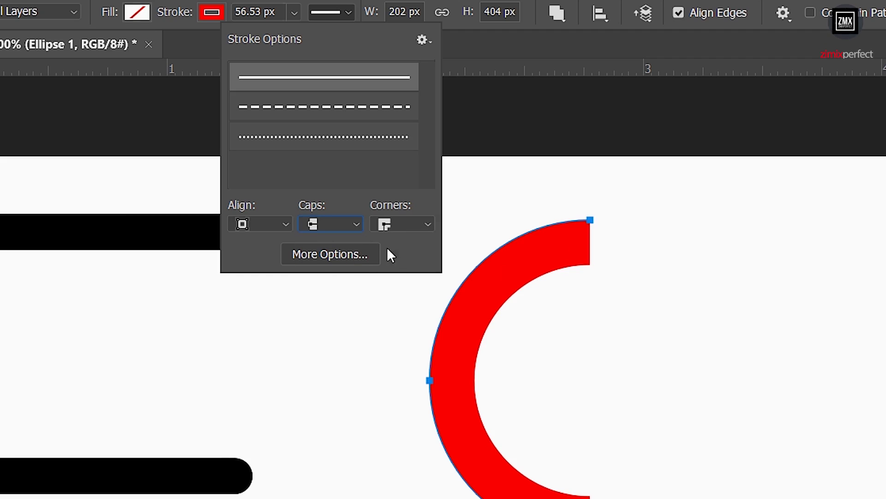
{"action": "left_click", "coordinate": [330, 227]}
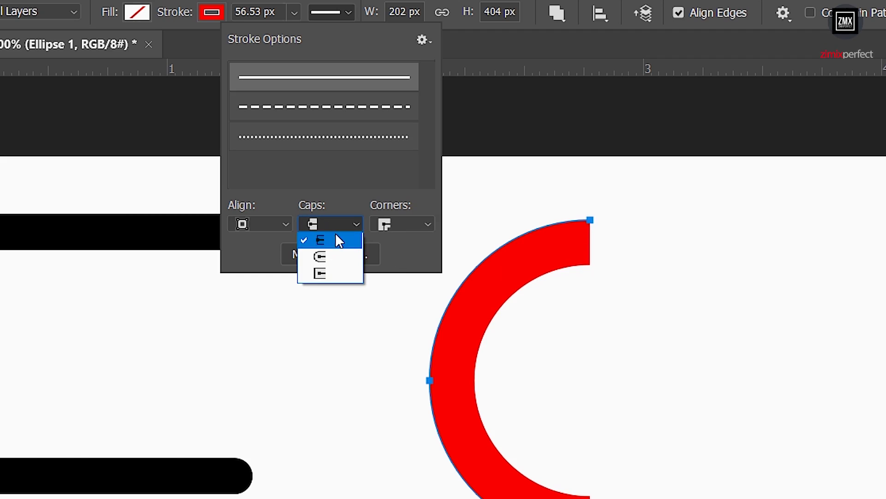
{"action": "left_click", "coordinate": [343, 255]}
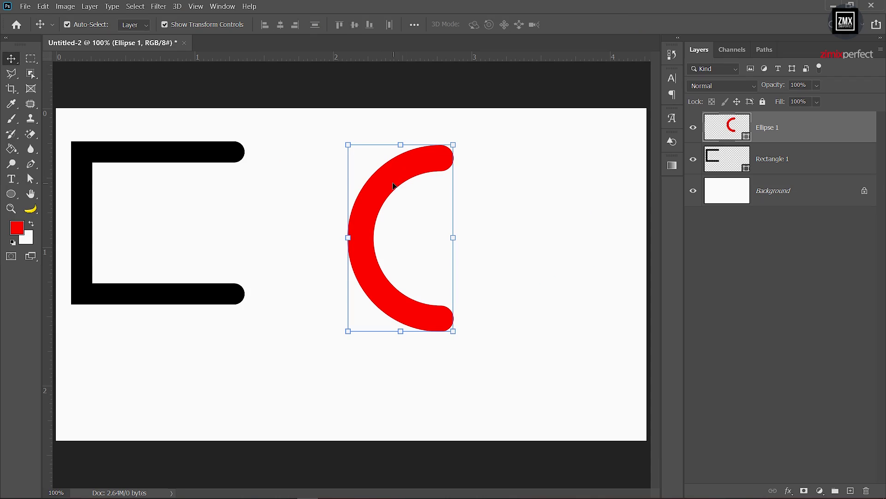
{"action": "mouse_move", "coordinate": [458, 141]}
{"action": "left_mouse_down", "text": "alt"}
{"action": "mouse_move", "coordinate": [528, 141]}
{"action": "mouse_move", "coordinate": [498, 171]}
{"action": "left_mouse_up", "text": "alt"}
Scale two red arc copies progressively smaller, nest them inside the original, and zoom to check.
{"action": "left_click_drag", "start_coordinate": [443, 214], "coordinate": [526, 214]}
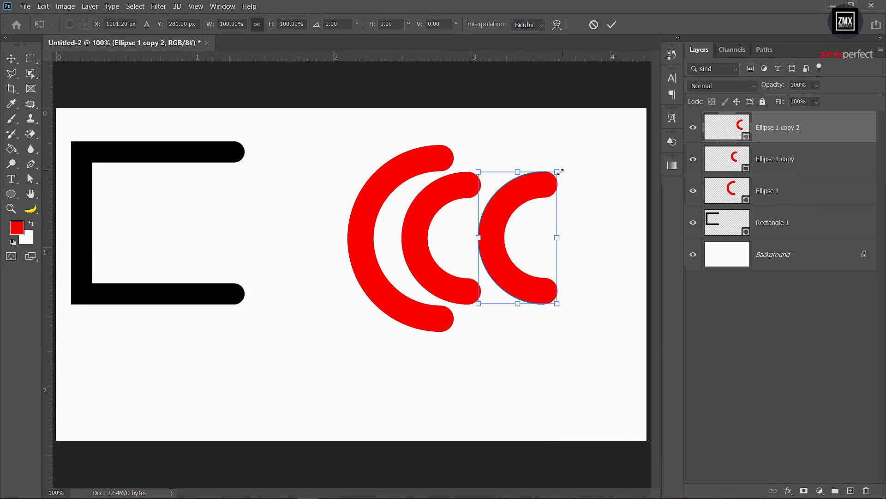
{"action": "left_click_drag", "start_coordinate": [558, 305], "coordinate": [531, 282]}
{"action": "left_click_drag", "start_coordinate": [508, 231], "coordinate": [480, 219]}
{"action": "key", "text": "Return"}
{"action": "key", "text": "z"}
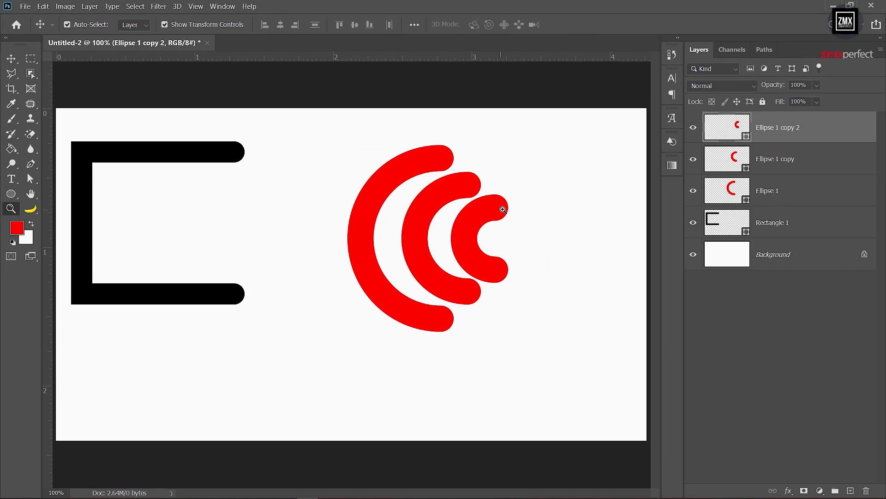
{"action": "left_click", "coordinate": [513, 203], "text": "alt"}
{"action": "left_click", "coordinate": [446, 221]}
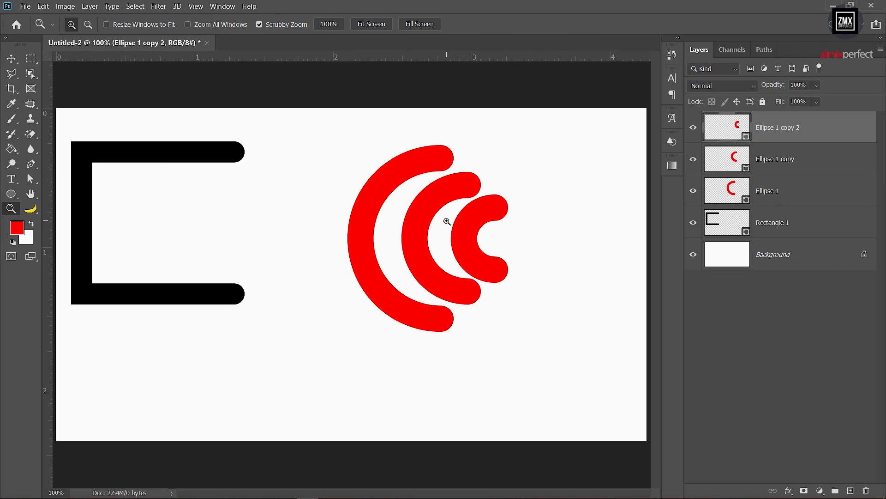